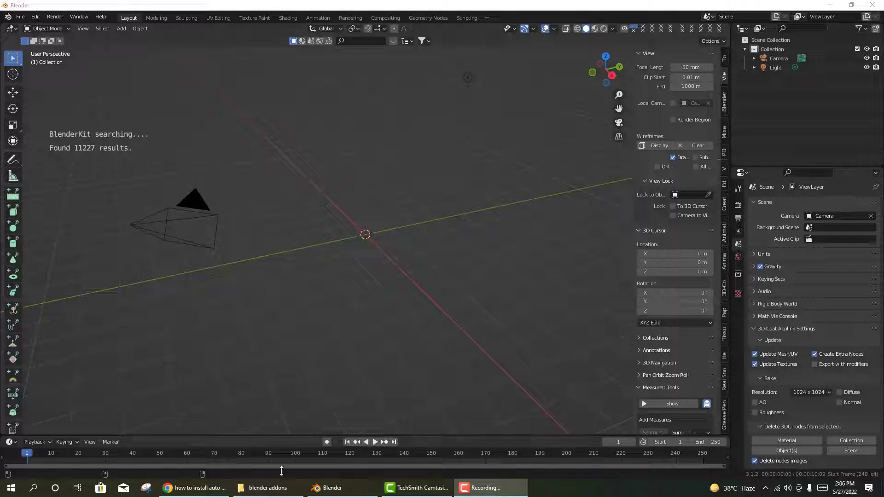
Step: Show the blender addons folder, then leave the recorder and return to the Blender scene
left_click(268, 488)
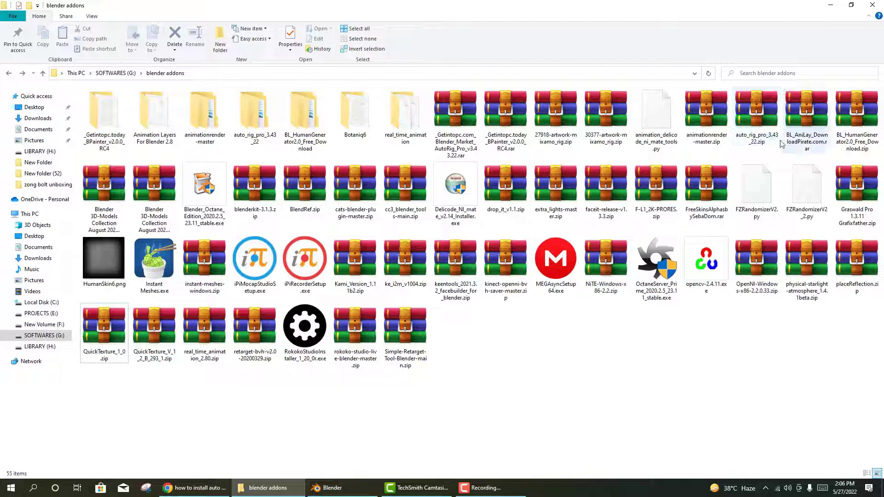
mouse_move(756, 118)
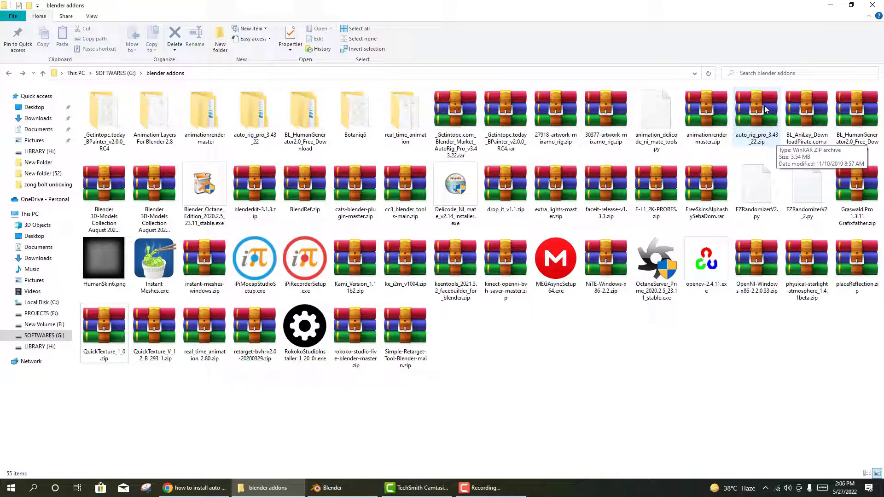
key("s")
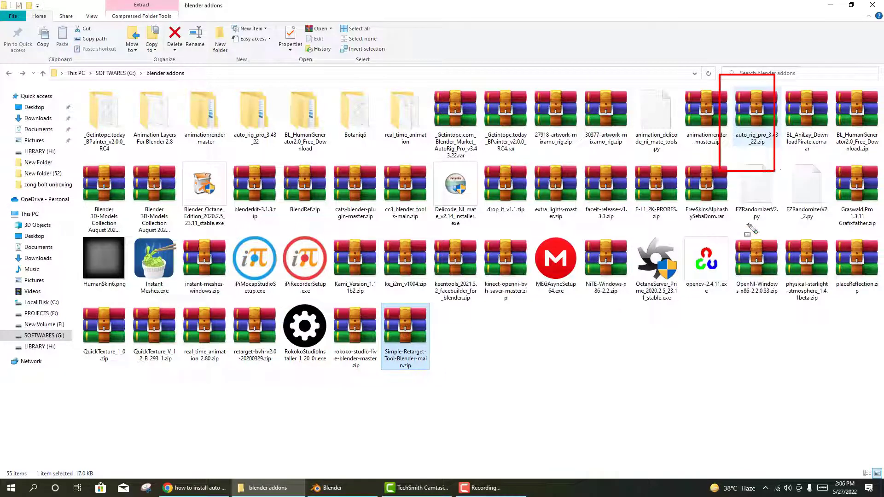
left_click(429, 488)
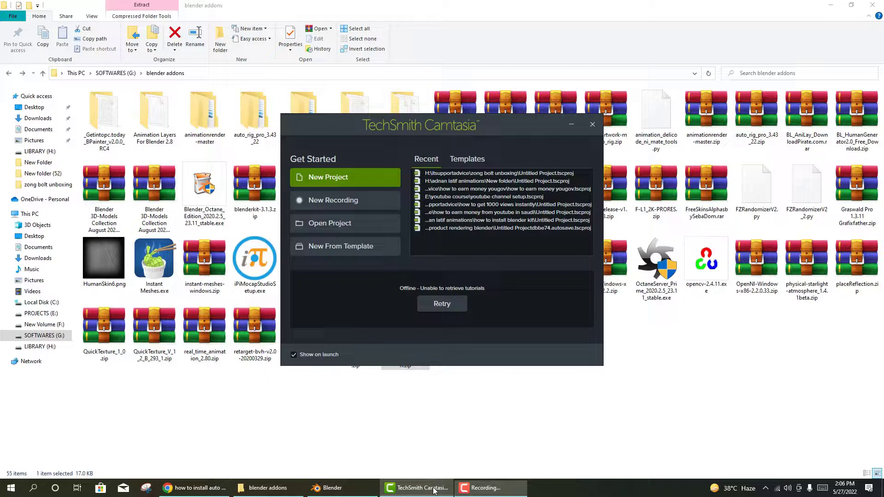
left_click(569, 122)
left_click(328, 488)
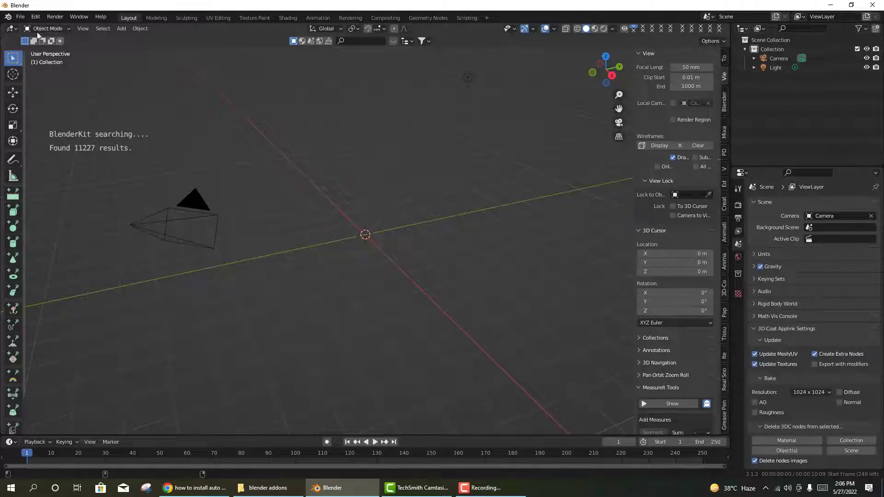
Step: Bring up the Add-ons section of Preferences and move the window aside
left_click(38, 17)
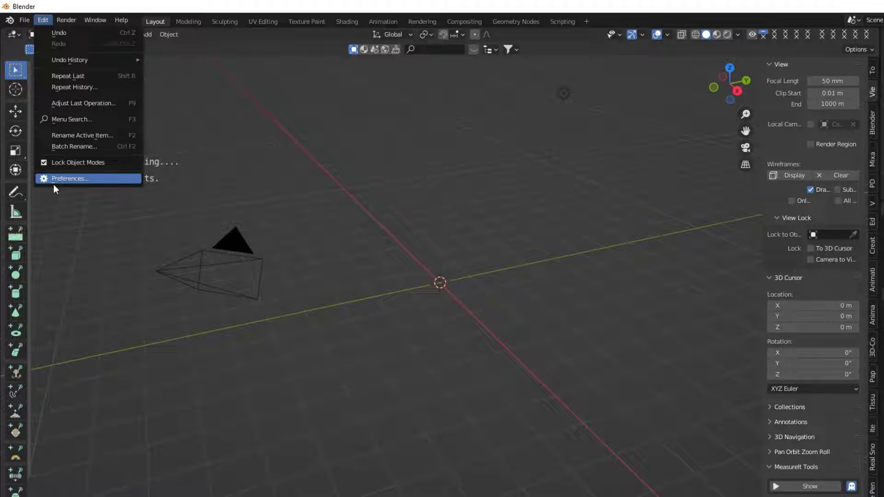
left_click(53, 184)
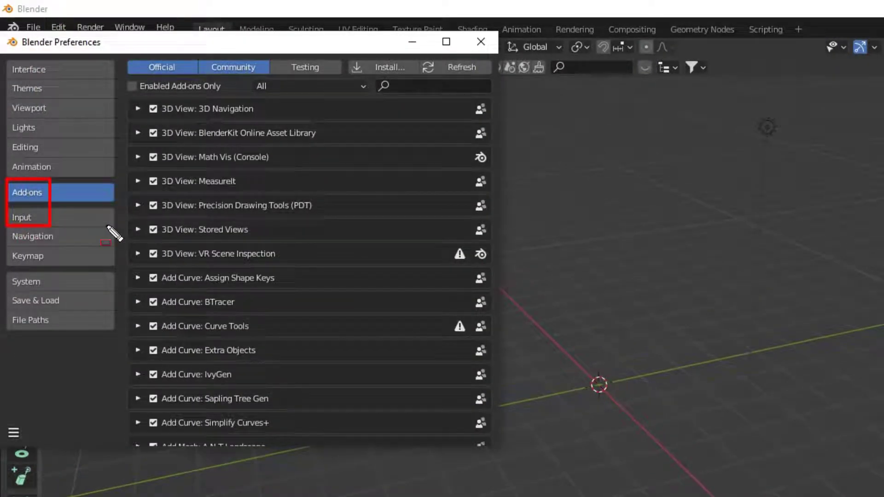
left_click_drag(108, 226, 144, 225)
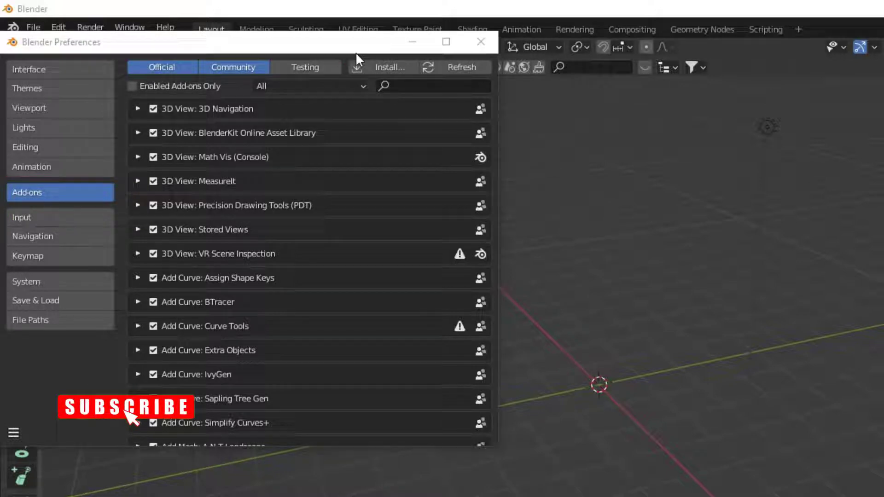
left_click_drag(344, 50, 467, 123)
Step: Install auto_rig_pro_3.43_22.zip from the blender addons folder as an add-on
left_click(462, 101)
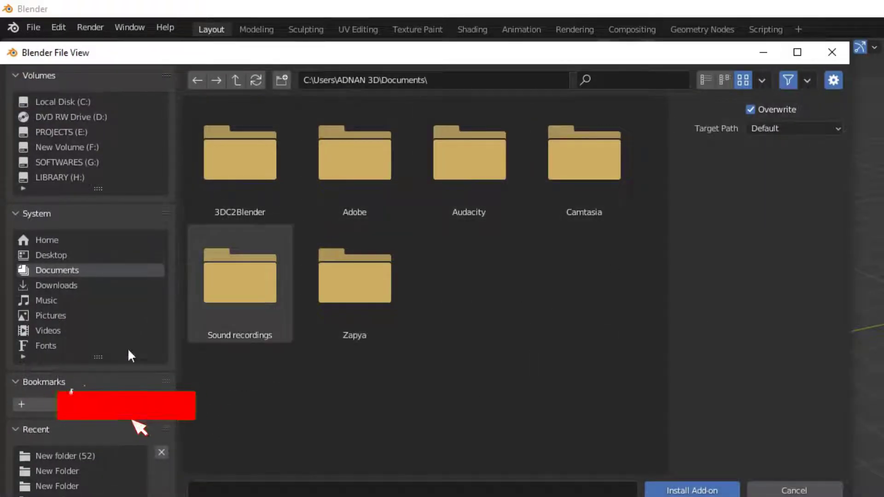
scroll(88, 427, "down", 3)
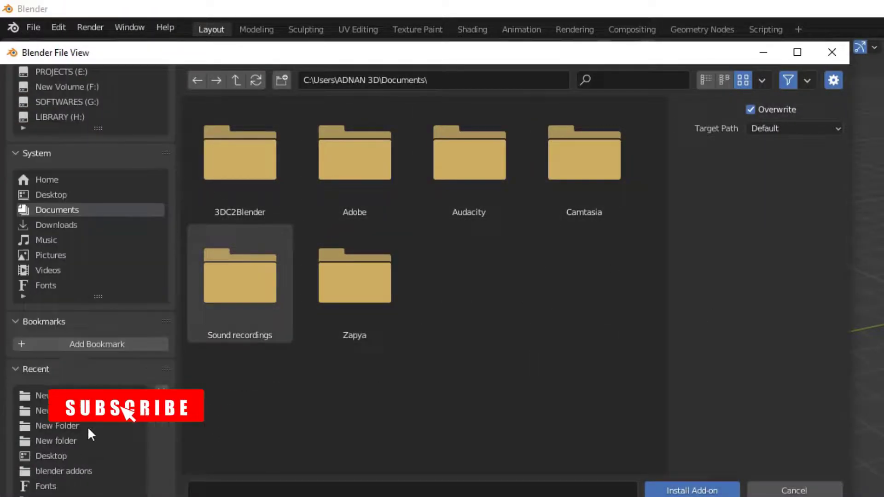
left_click(66, 472)
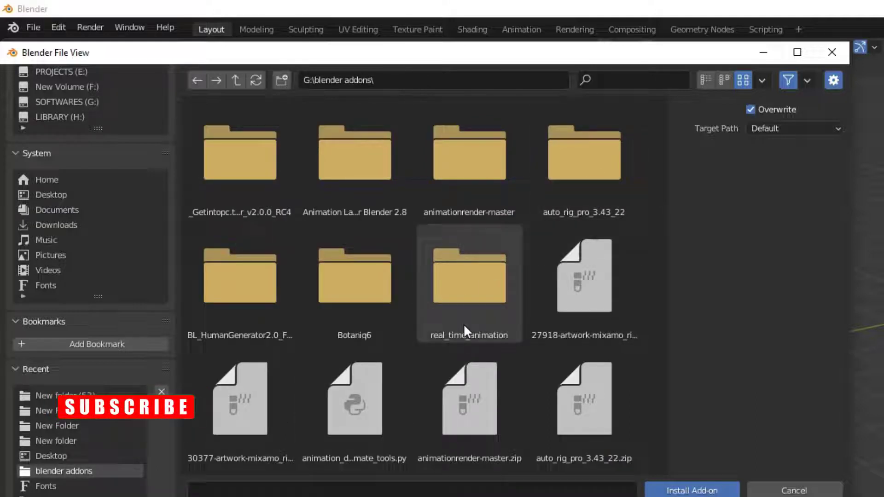
left_click(595, 415)
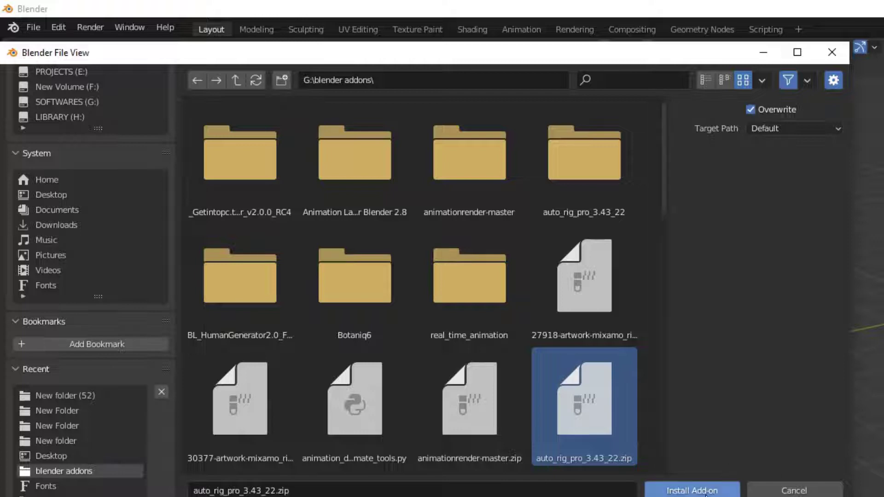
left_click(692, 491)
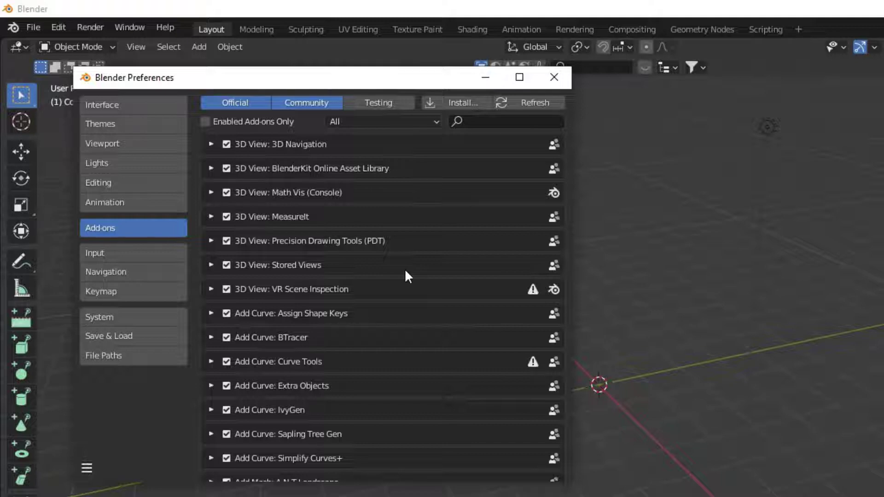
scroll(405, 271, "down", 2)
scroll(381, 337, "up", 1)
scroll(409, 159, "up", 1)
left_click(472, 122)
type("a")
type("uto")
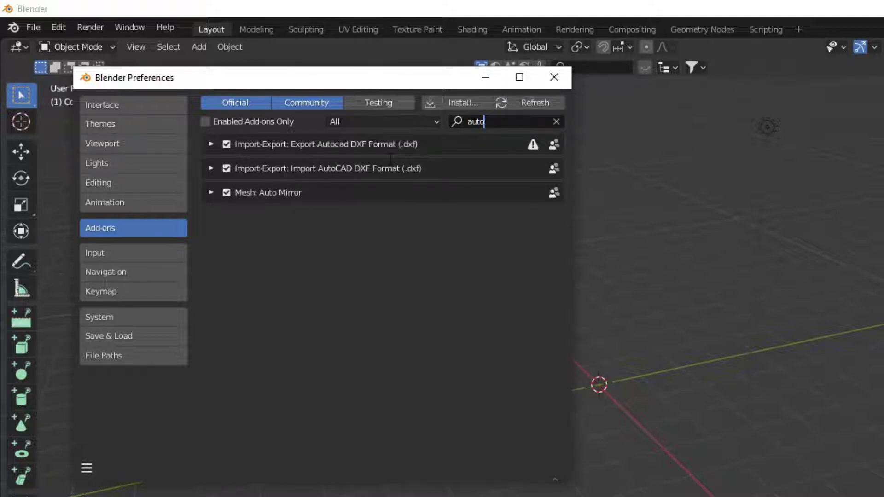
type("r")
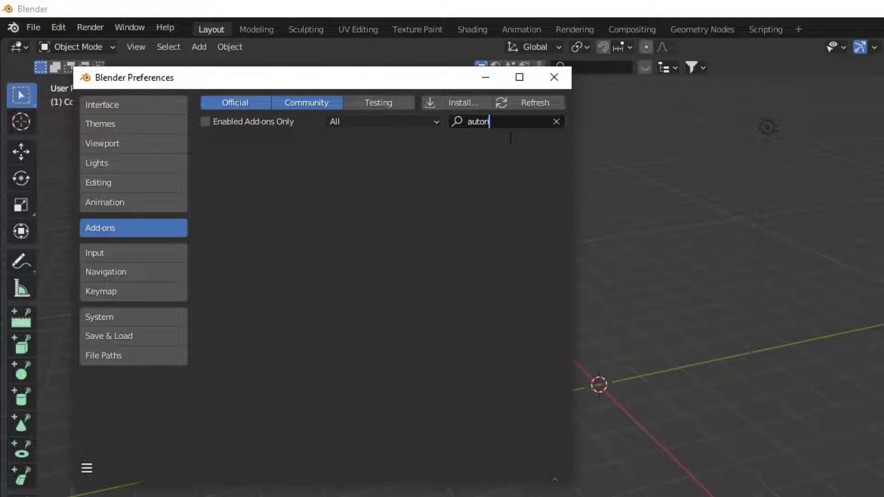
key("BackSpace")
key("BackSpace")
key("BackSpace")
key("BackSpace")
key("BackSpace")
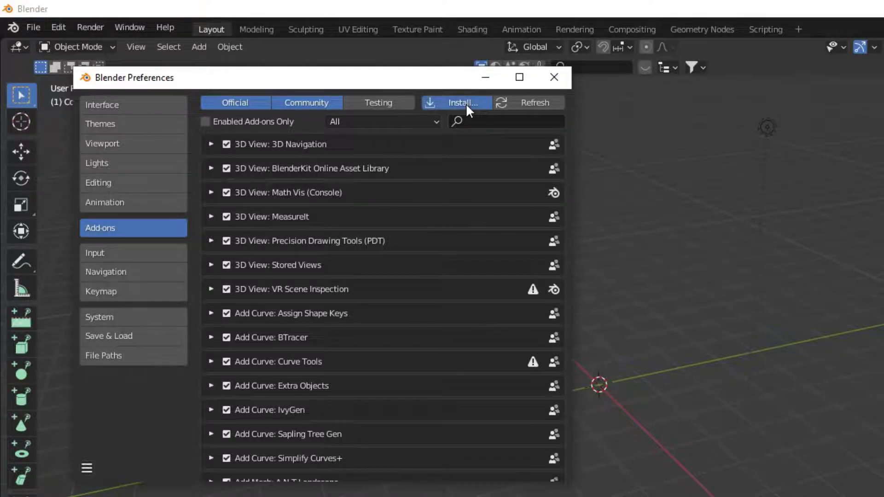
Step: Install auto_rig_pro-master.zip from the addons subfolder inside auto_rig_pro_3.43_22
left_click(465, 103)
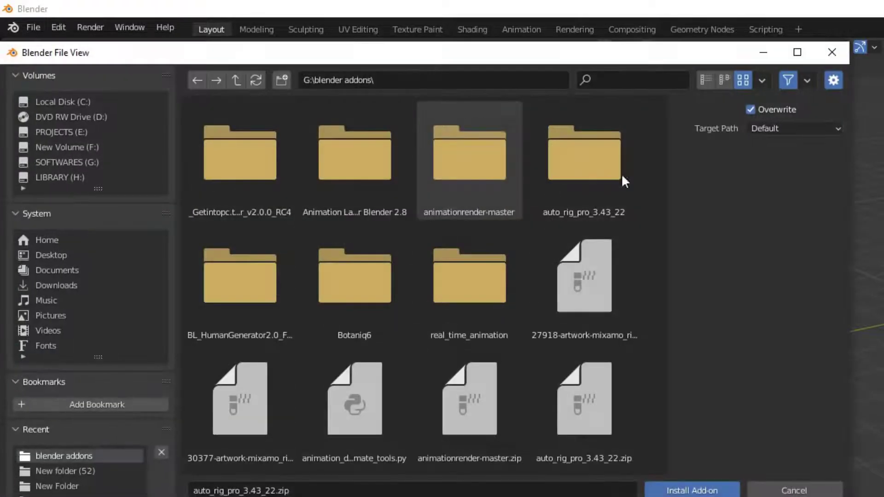
double_click(597, 167)
double_click(256, 179)
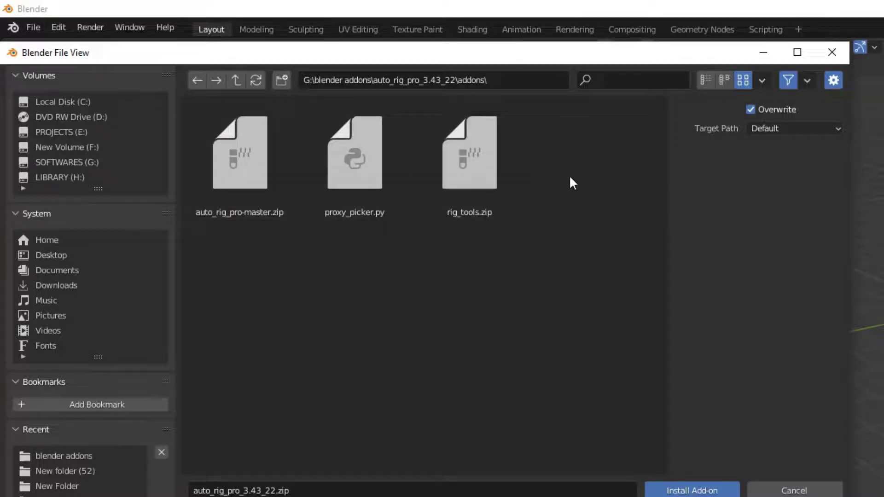
left_click(239, 176)
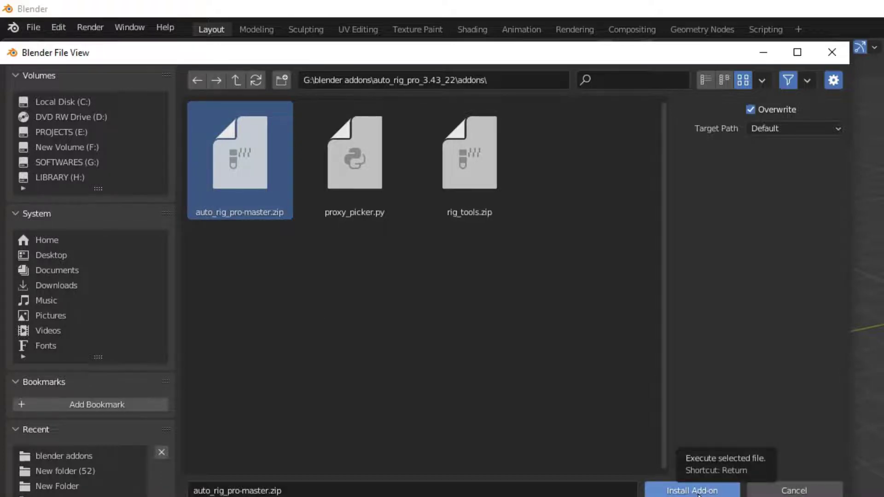
left_click(698, 492)
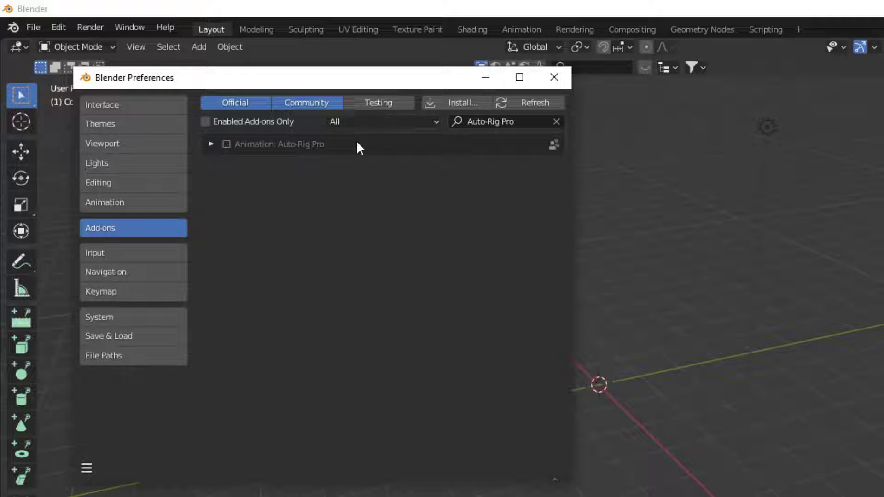
Step: Enable the Auto-Rig Pro add-on and briefly expand its details
left_click(228, 146)
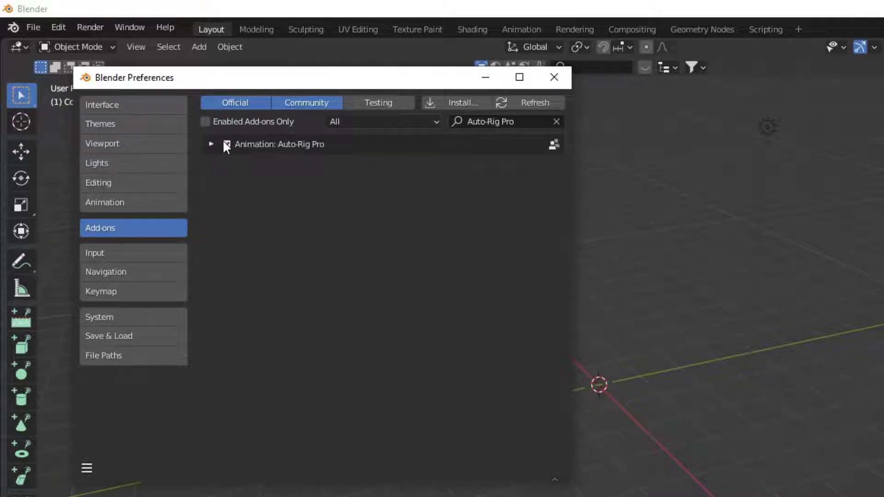
left_click(212, 143)
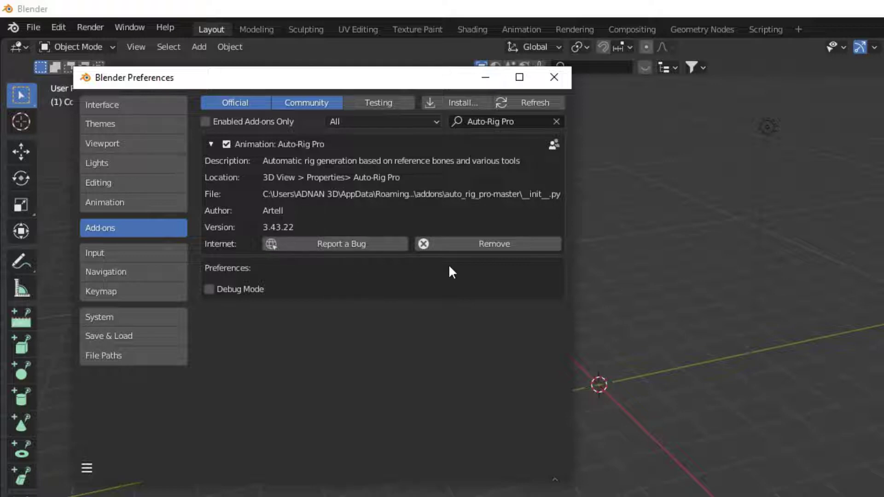
left_click(212, 144)
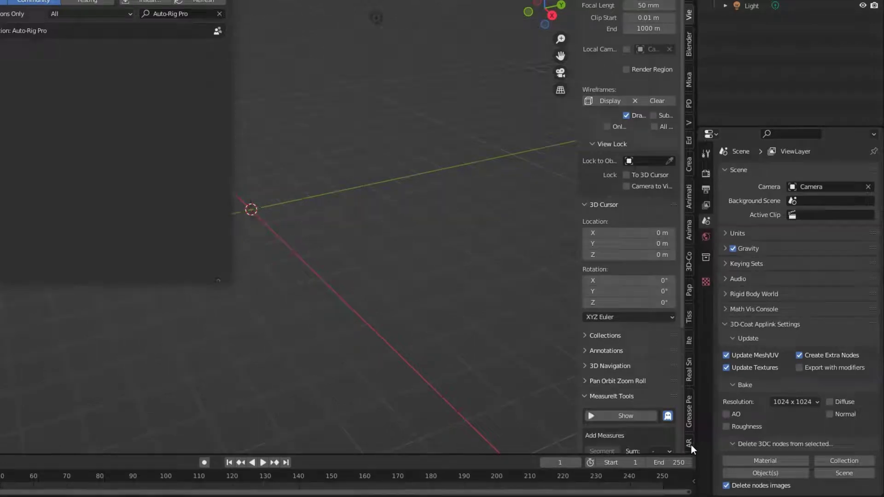
Step: Show the AR sidebar panels, then install rig_tools.zip as the Auto-Rig Pro Tools add-on
left_click(689, 444)
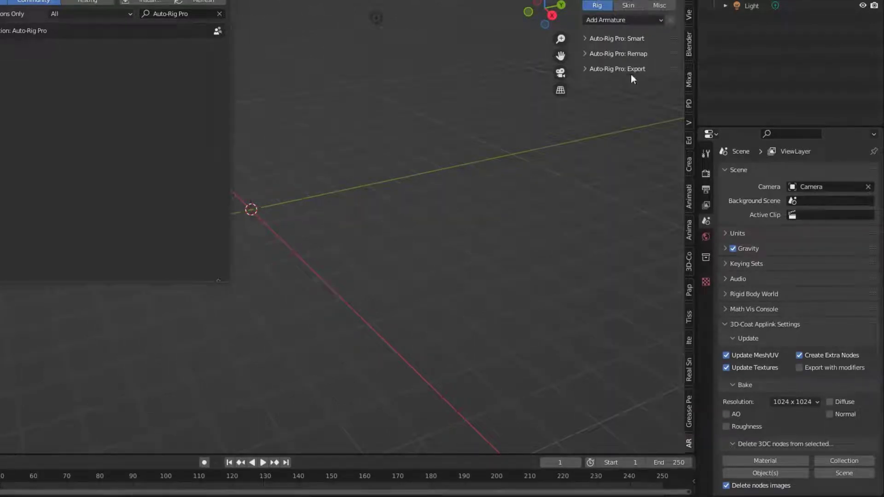
left_click(147, 3)
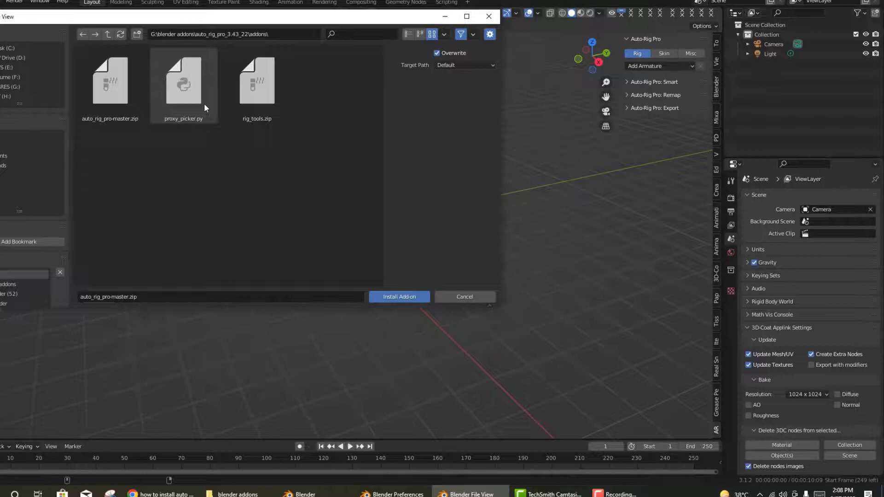
left_click(205, 107)
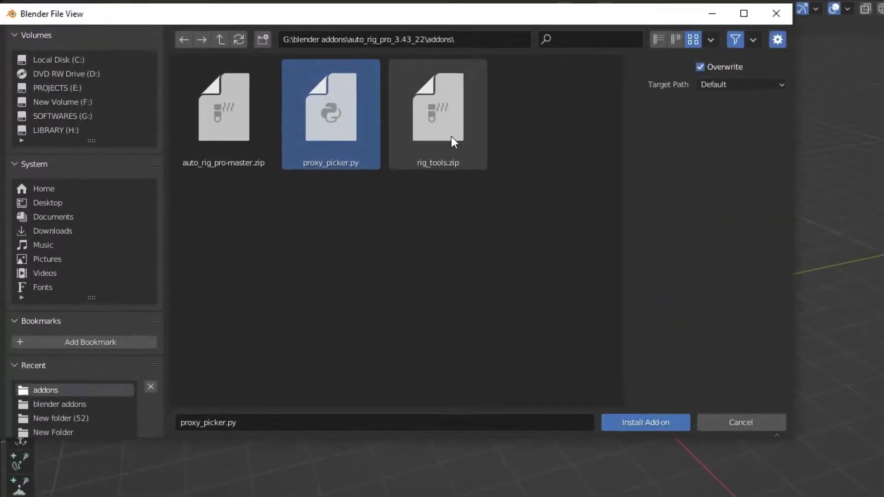
left_click(451, 138)
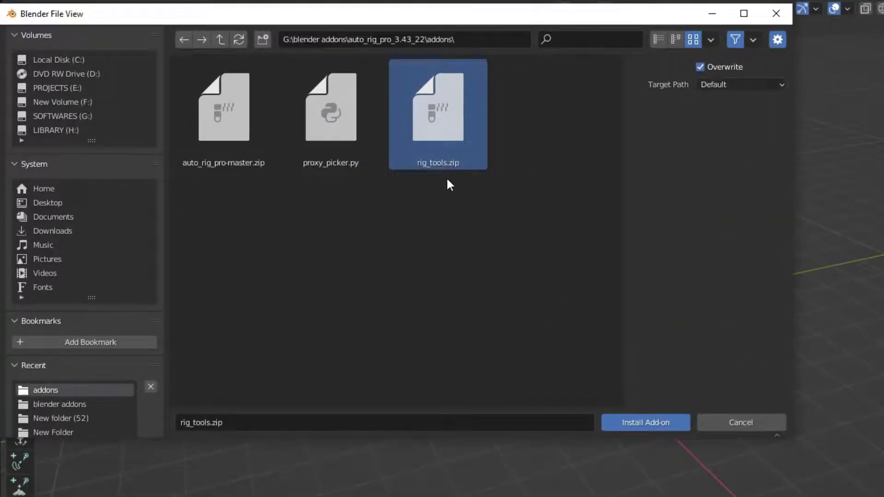
left_click(649, 423)
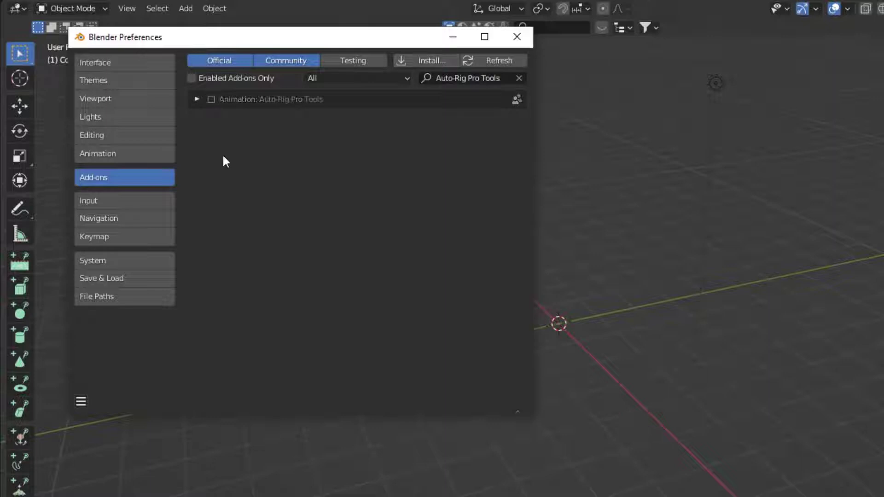
Step: Enable Auto-Rig Pro Tools, then install proxy_picker.py and enable the Proxy picker add-on
left_click(212, 99)
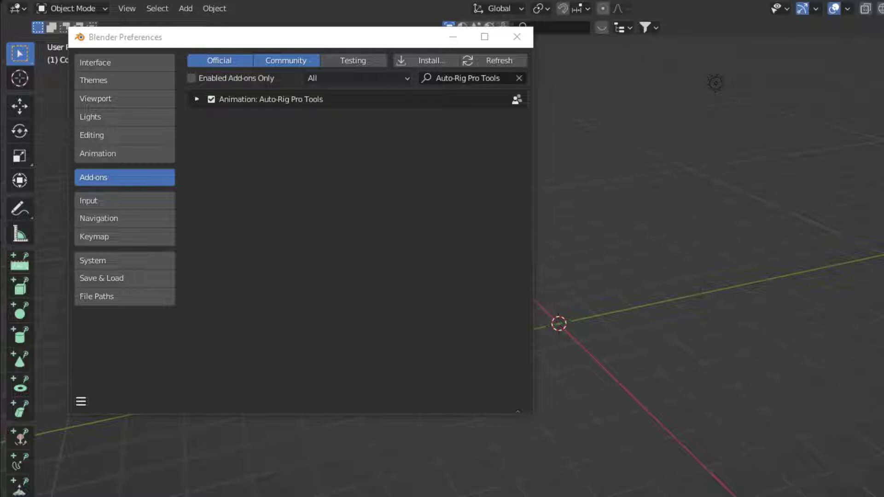
left_click(425, 61)
left_click(338, 167)
left_click(646, 424)
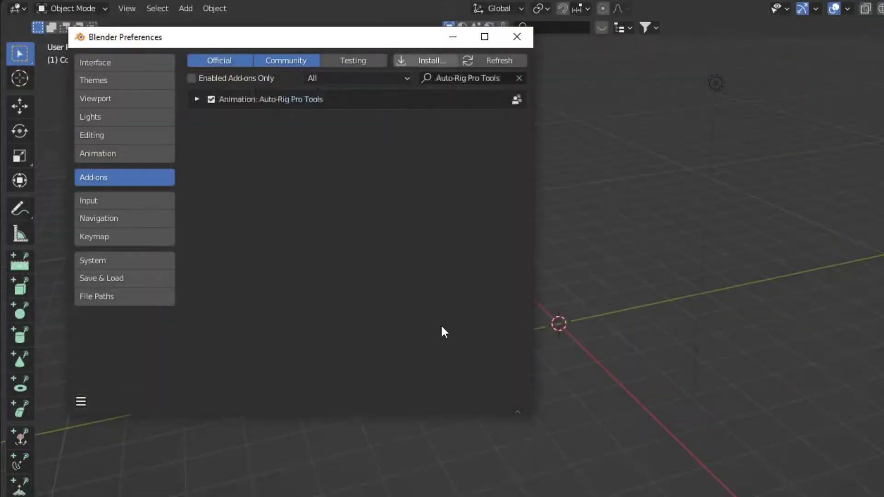
left_click(211, 99)
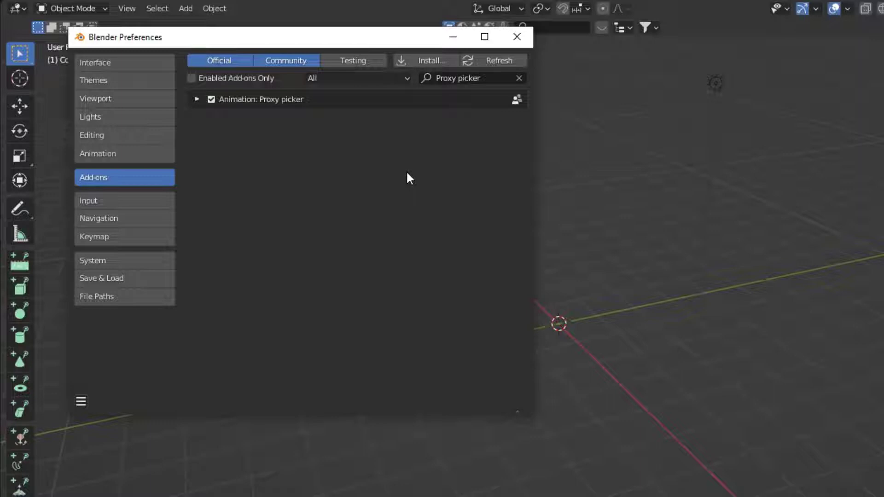
Step: Browse into the empty remap_presets folder of auto_rig_pro_3.43_22 and cancel without installing
left_click(436, 63)
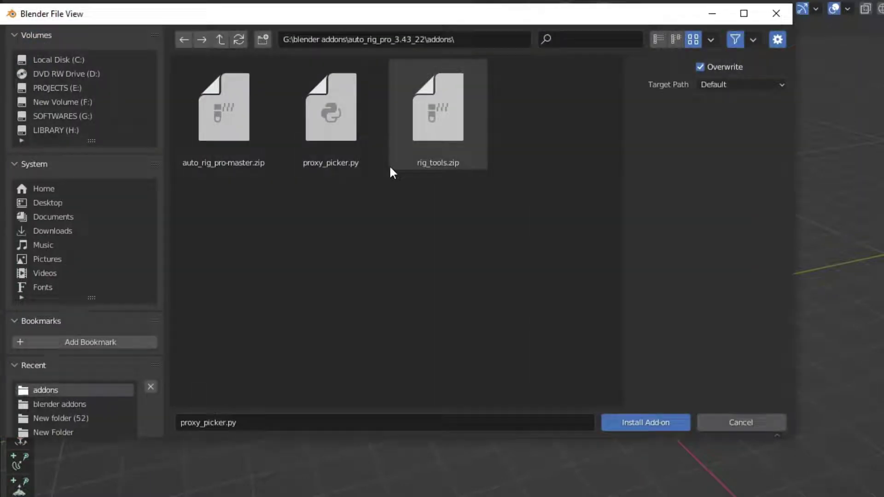
left_click(355, 124)
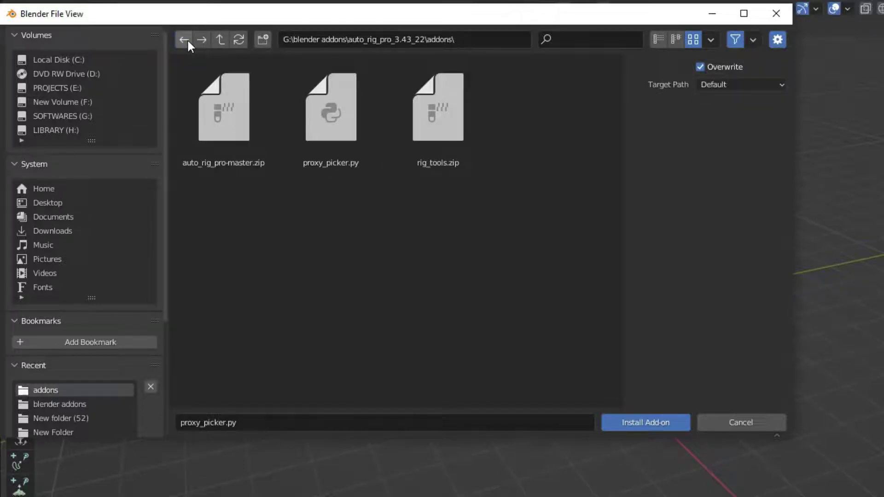
left_click(222, 39)
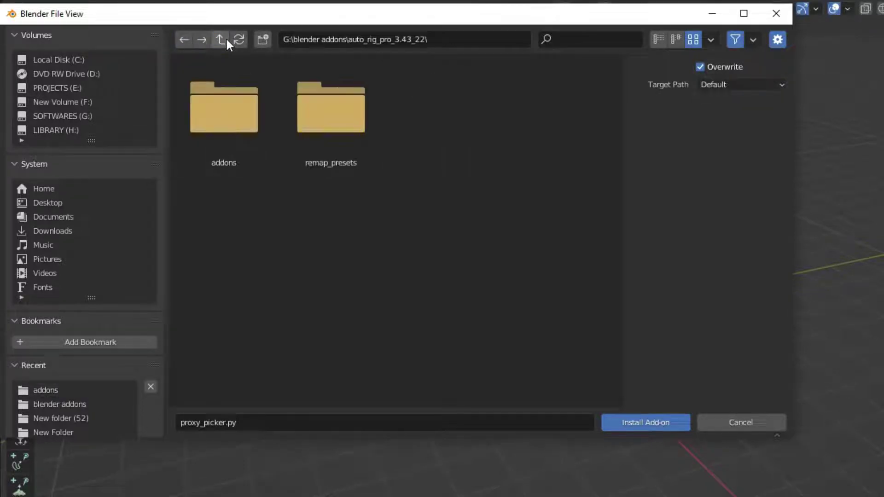
double_click(340, 119)
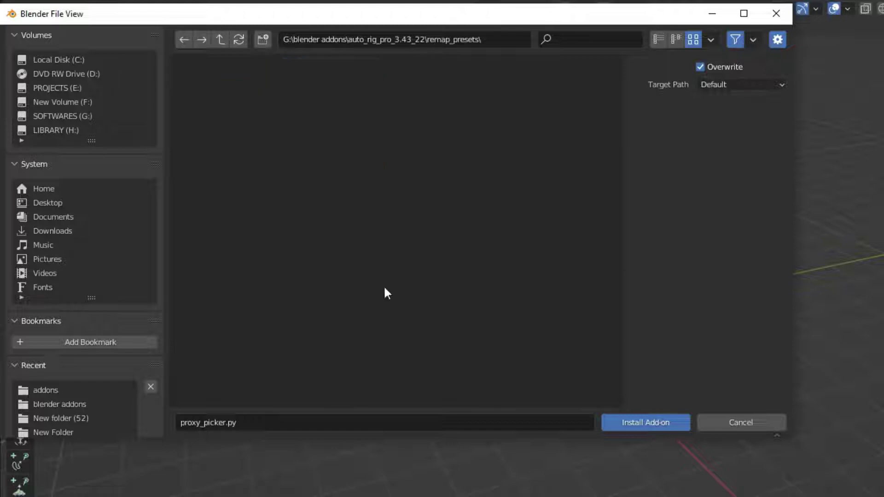
left_click(748, 419)
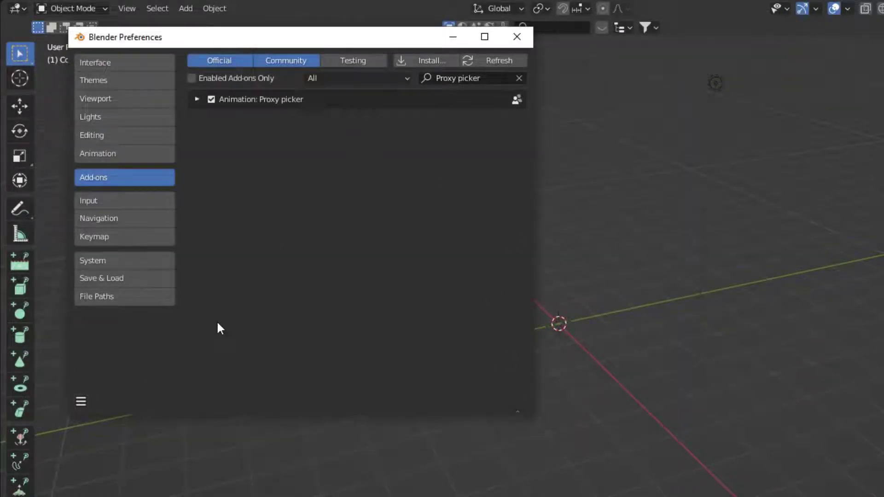
Step: Save the preferences from the hamburger menu so the new add-ons stay enabled
left_click(80, 403)
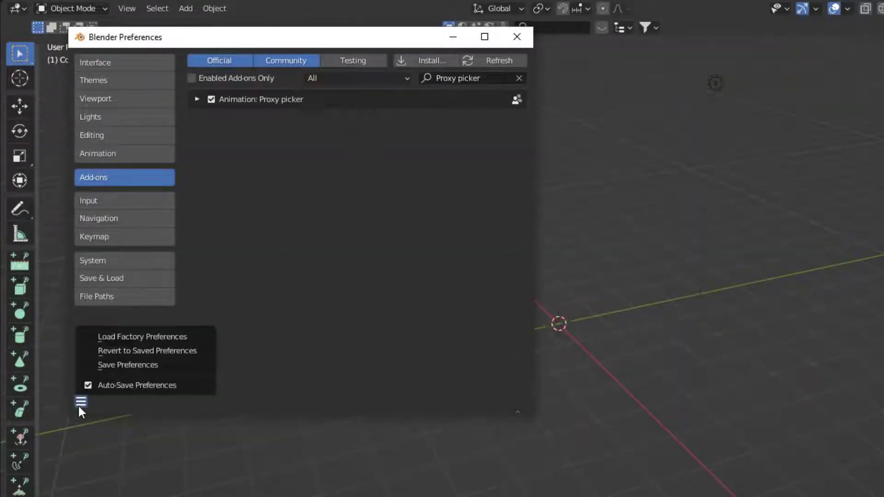
left_click(112, 364)
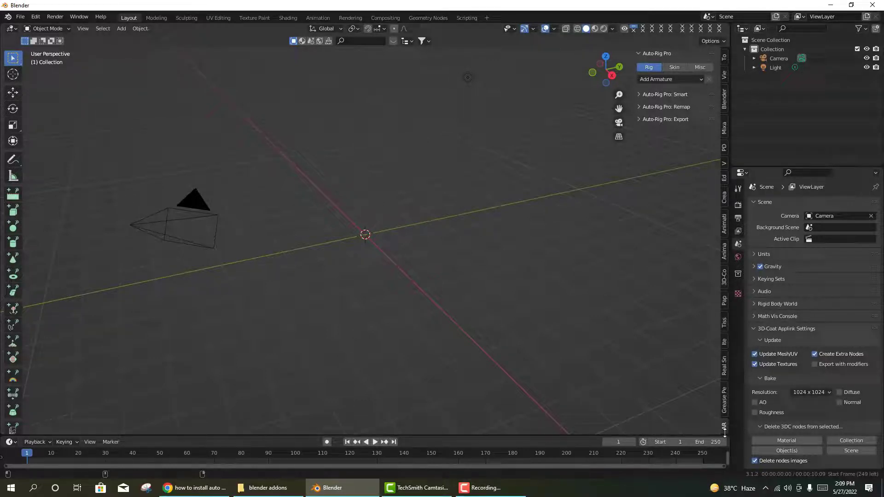
Step: Drag the Male body reference from the BlenderKit asset bar into the scene and show the BlenderKit sidebar panel
left_click(391, 40)
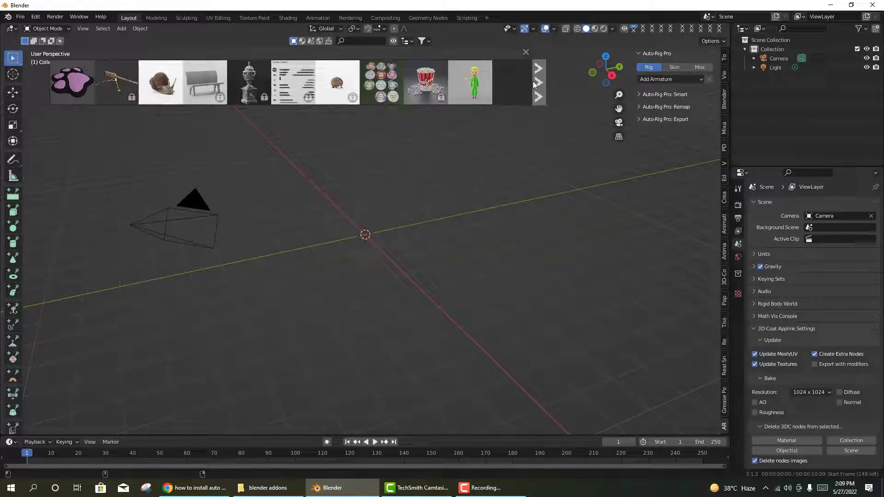
left_click(538, 83)
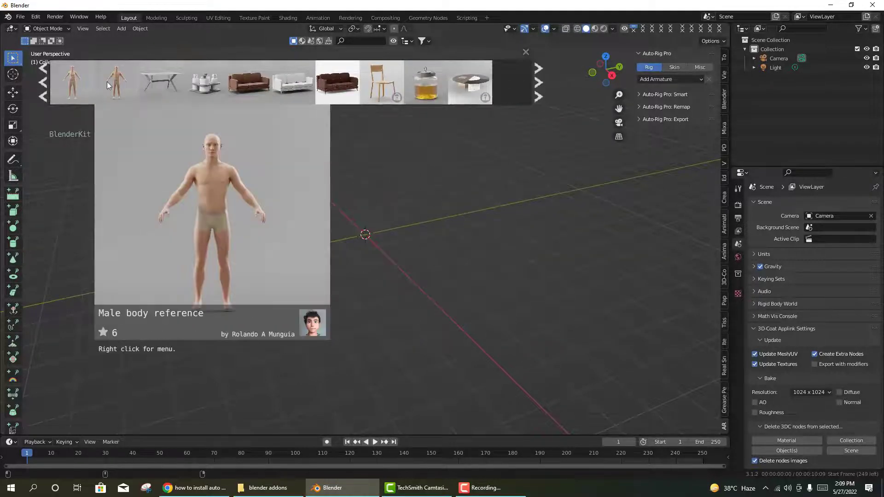
mouse_move(118, 82)
left_click_drag(123, 85, 365, 234)
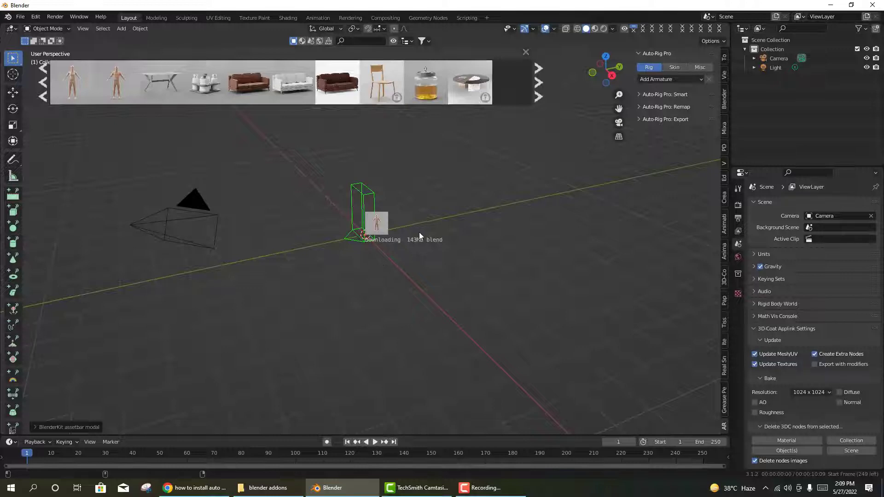
left_click(723, 59)
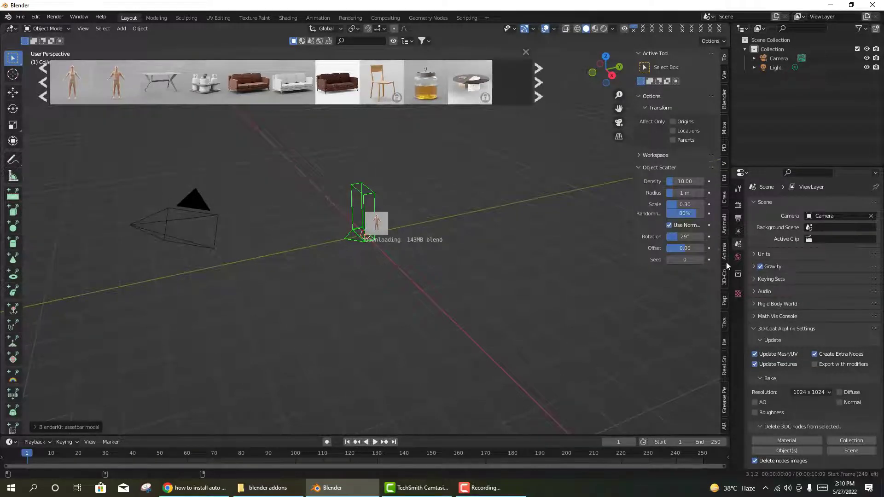
left_click(723, 102)
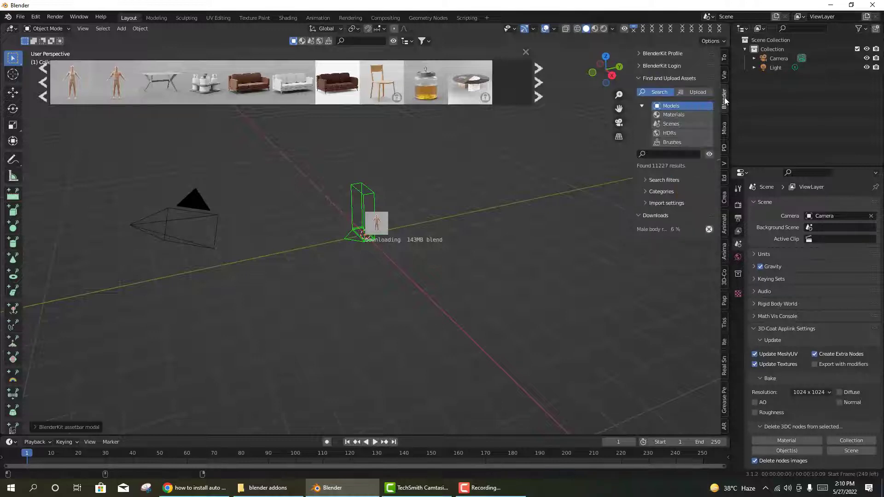
Step: Cancel the Male body download, page through the models and start a new search for "charater"
left_click(708, 229)
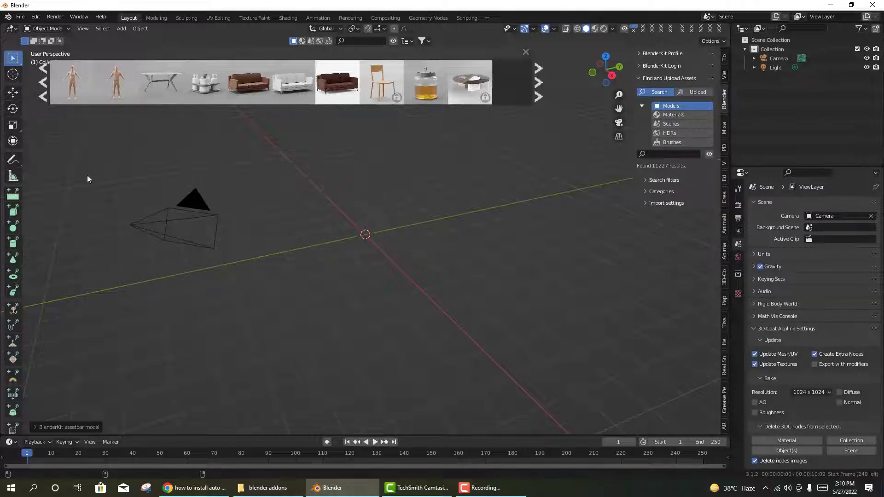
left_click(539, 93)
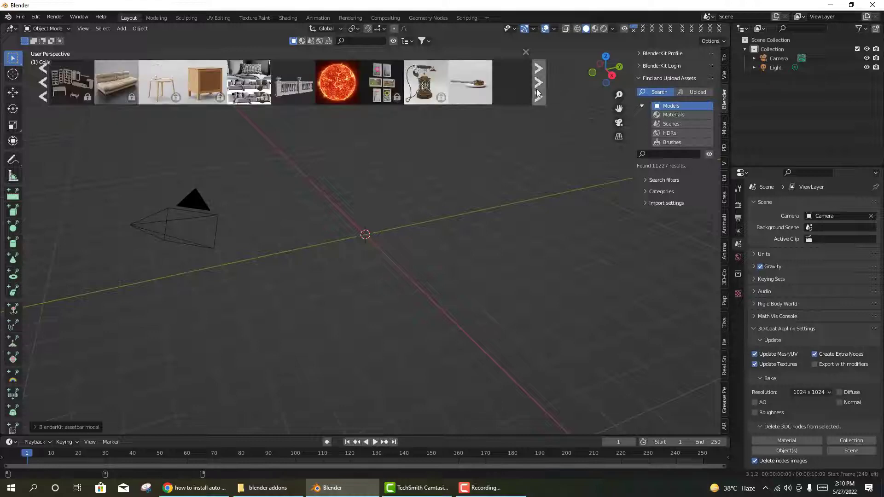
left_click(538, 92)
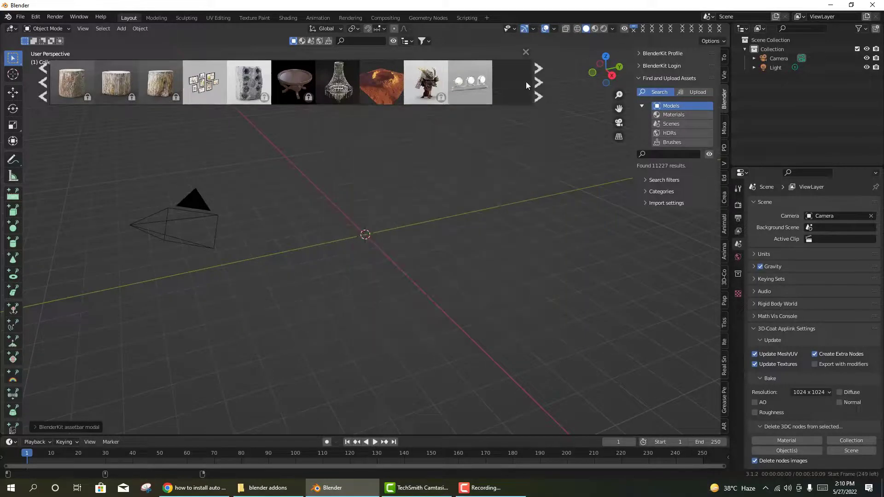
left_click(537, 82)
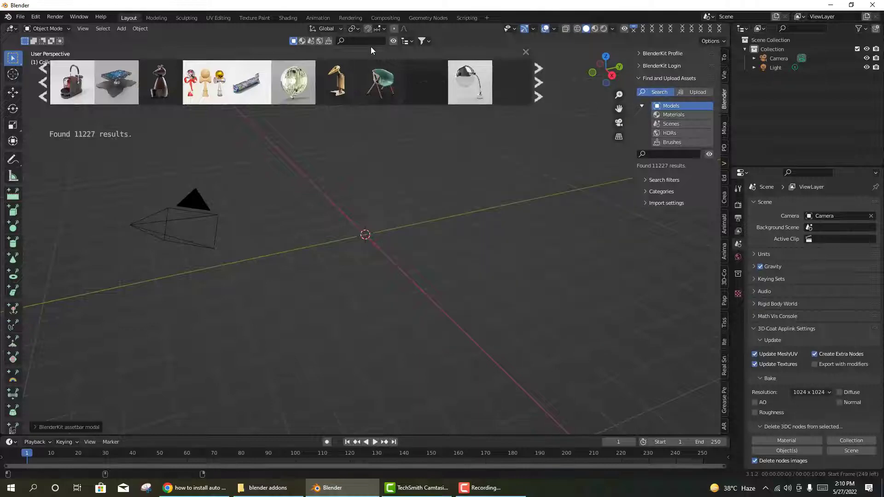
Step: Run the character search and drag Joey Character from the results into the scene
left_click(372, 40)
type("charater")
key("Return")
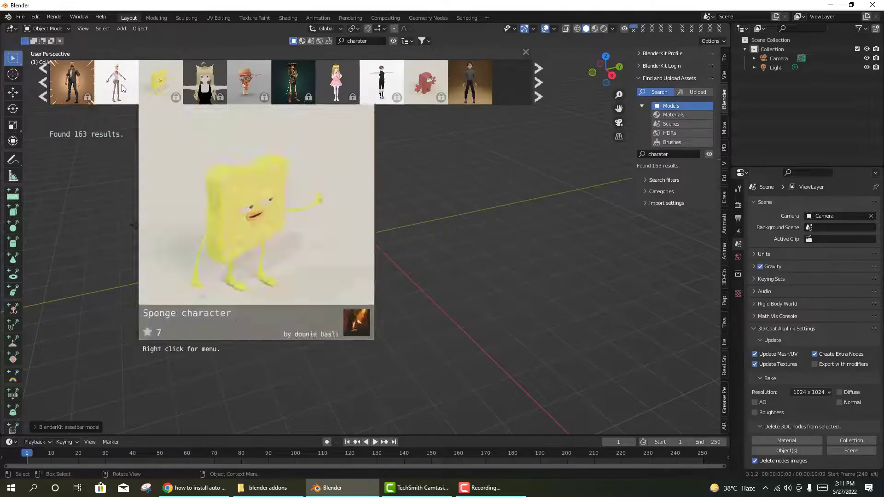
left_click_drag(122, 88, 364, 234)
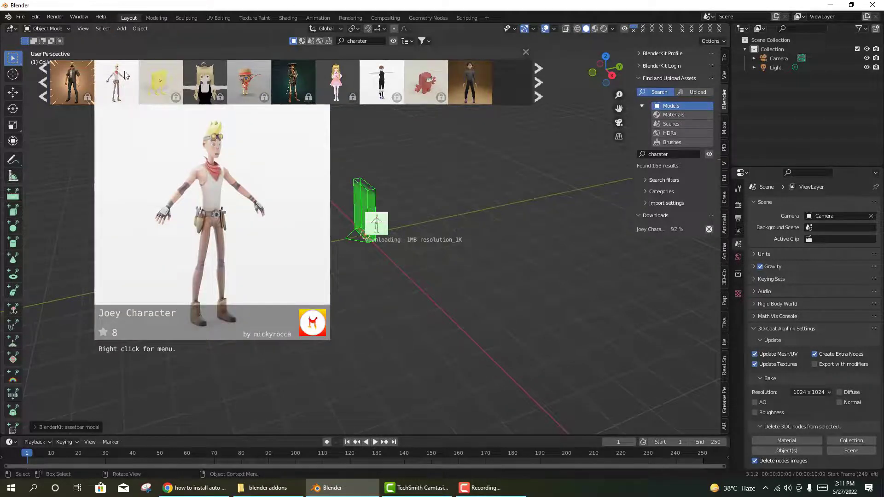
scroll(361, 212, "up", 5)
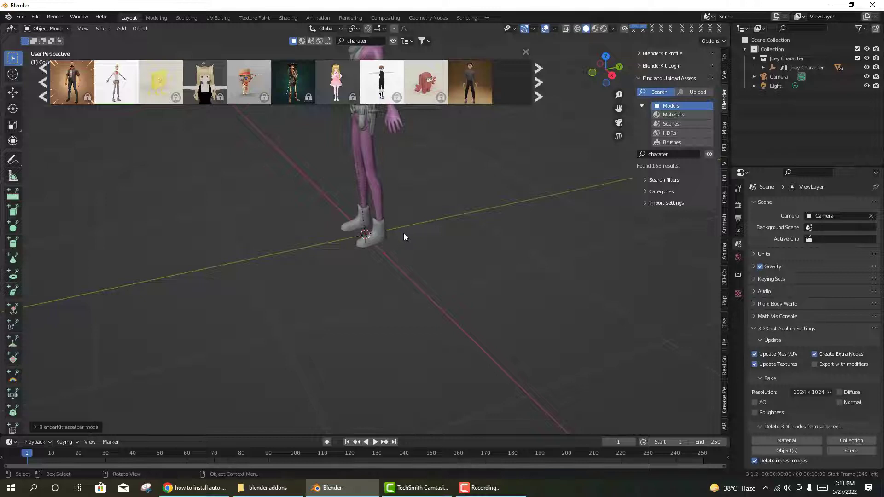
Step: Hide the asset bar and orbit to frame Joey Character from the front, briefly selecting the T-shirt
left_click_drag(404, 233, 401, 229)
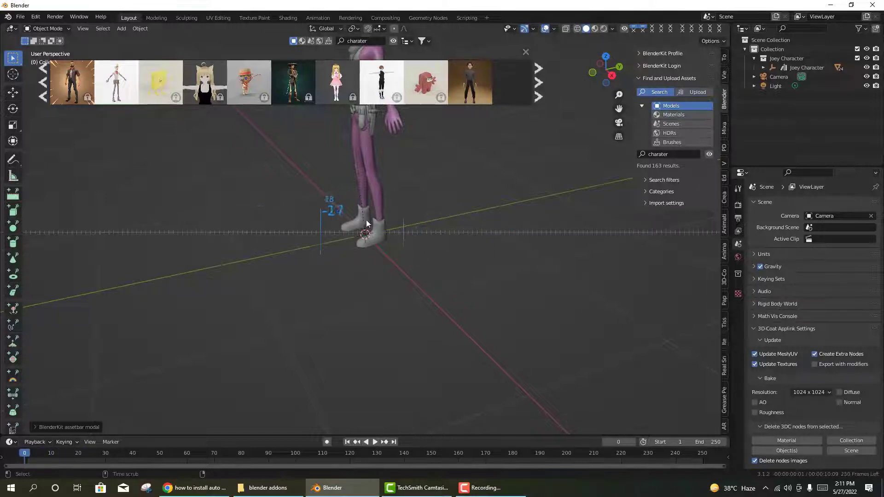
middle_click_drag(400, 275, 490, 255)
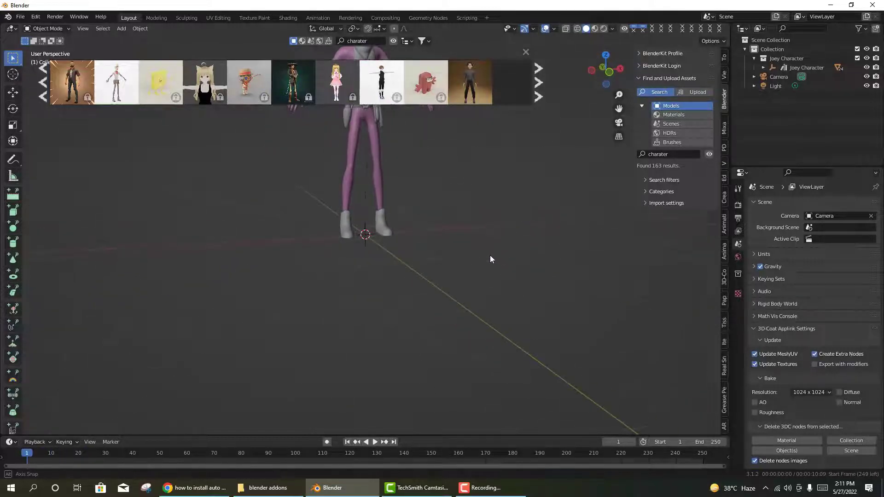
left_click(394, 41)
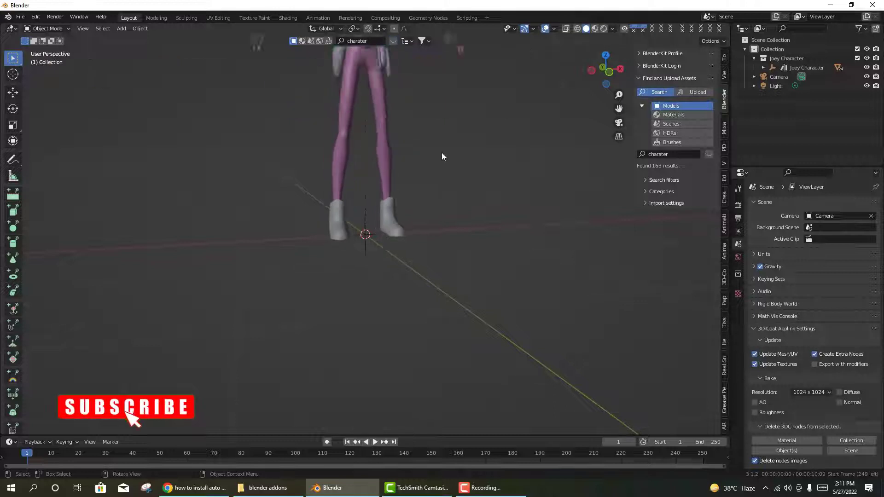
scroll(311, 228, "up", 2)
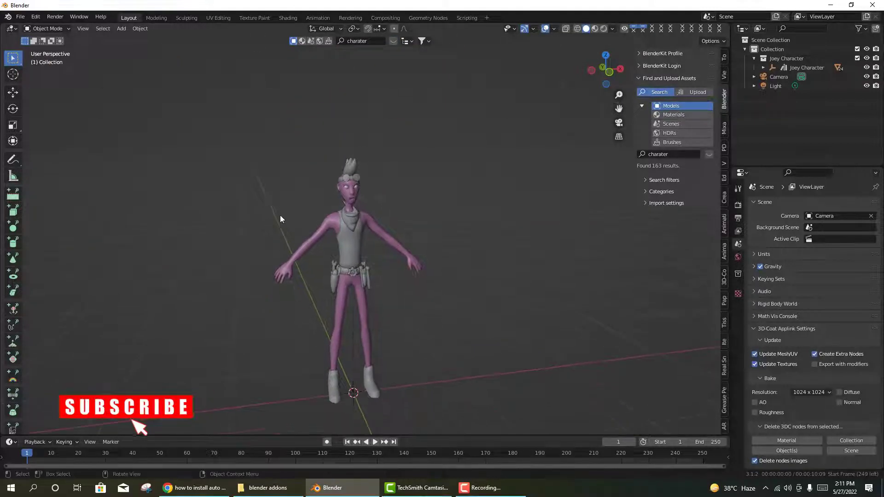
mouse_move(280, 215)
middle_mouse_down("shift")
mouse_move(470, 219)
mouse_move(465, 213)
middle_mouse_up("shift")
left_click(352, 184)
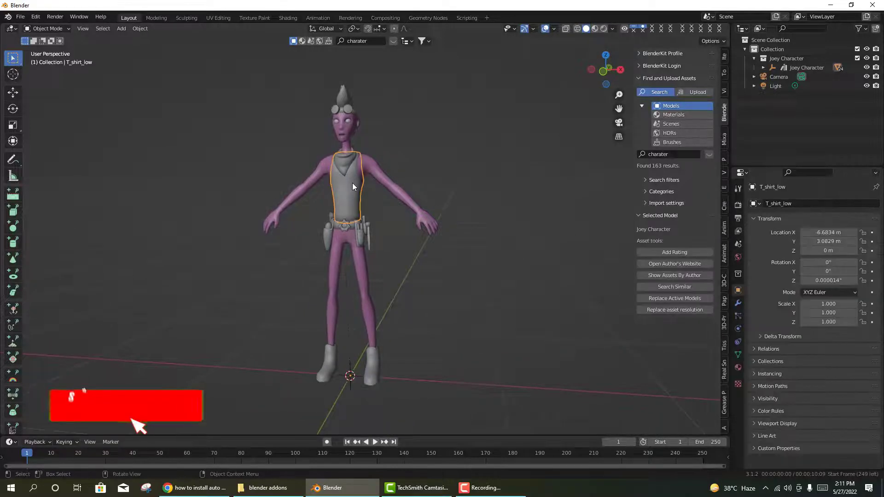
left_click(487, 157)
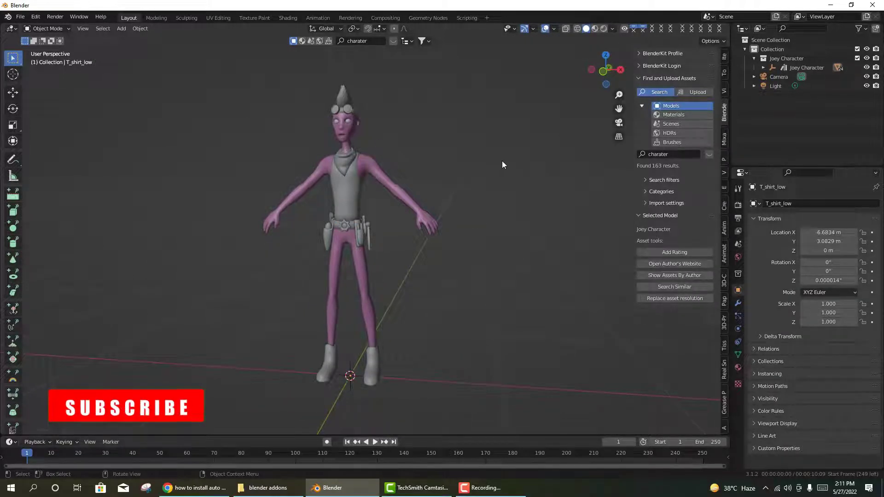
middle_click_drag(502, 161, 518, 159)
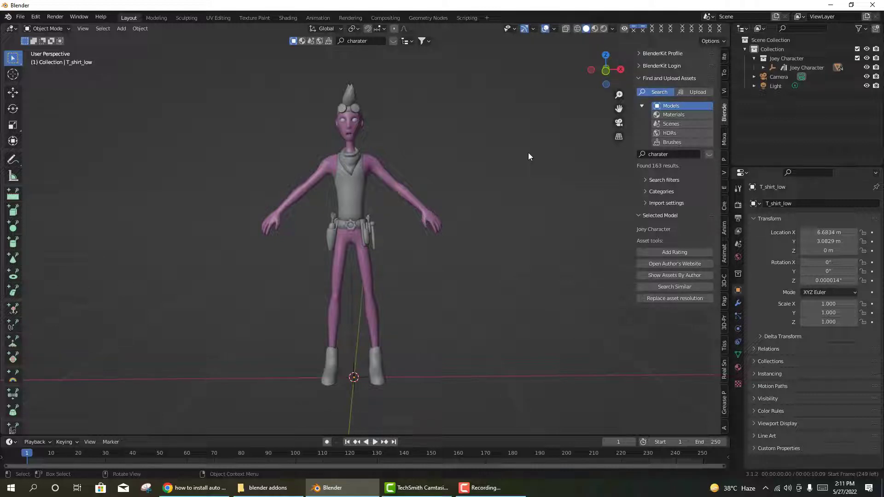
Step: Switch to Material Preview shading and open Auto-Rig Pro's armature type list (Human, Dog, Horse, Empty)
left_click(596, 30)
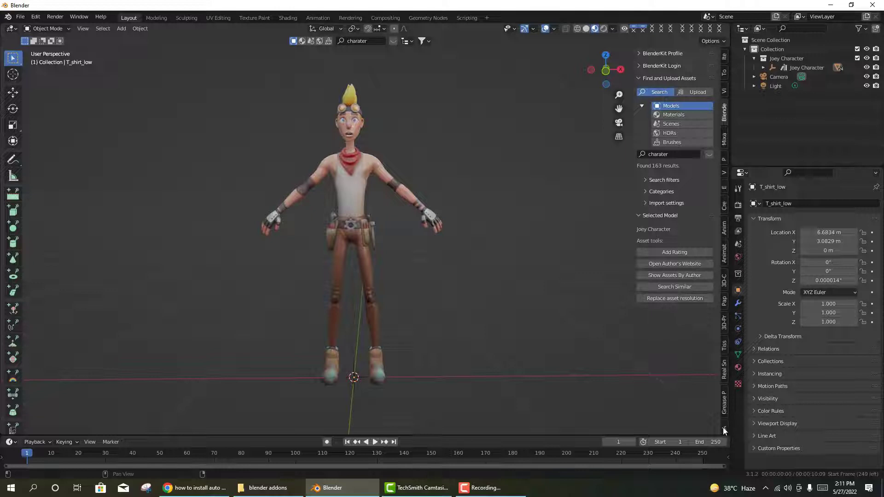
left_click(724, 252)
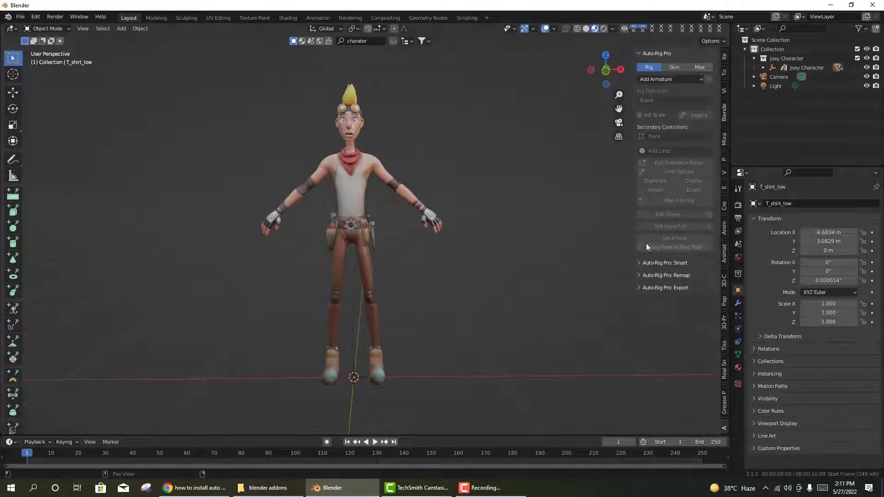
Step: Add a Human armature from Auto-Rig Pro's Add Armature list around Joey Character
left_click(682, 80)
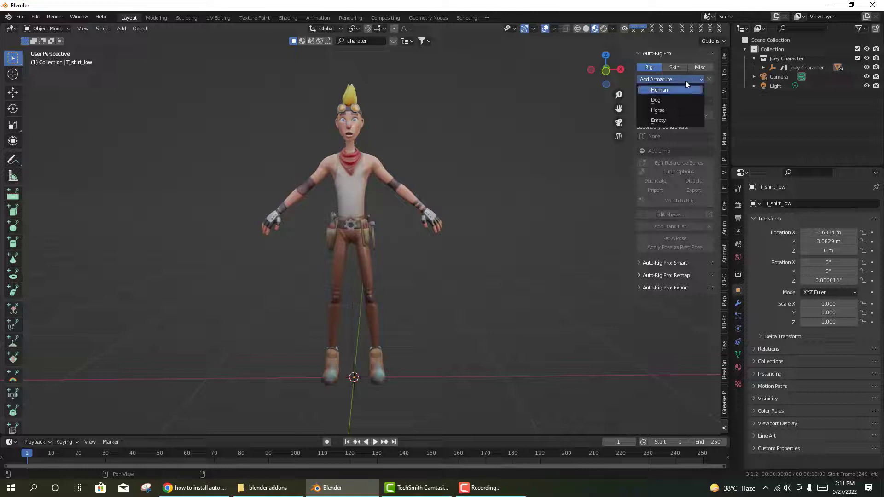
left_click(660, 90)
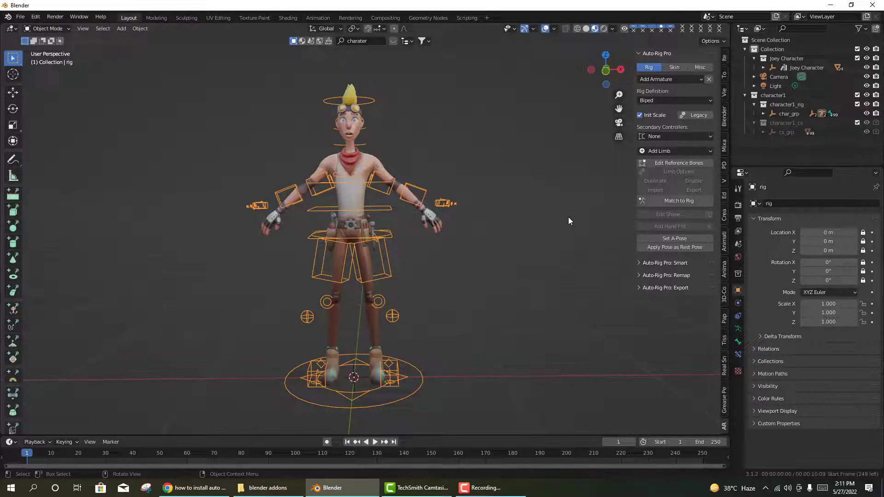
mouse_move(568, 221)
middle_mouse_down()
mouse_move(460, 228)
mouse_move(568, 189)
mouse_move(568, 214)
middle_mouse_up()
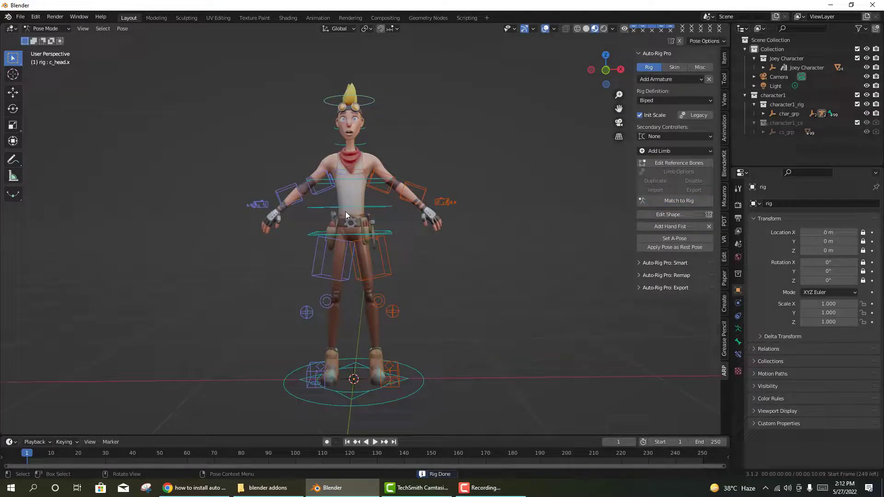
Step: Select c_forearm_fk.l in Pose Mode, start a rotation and cancel it
left_click(421, 188)
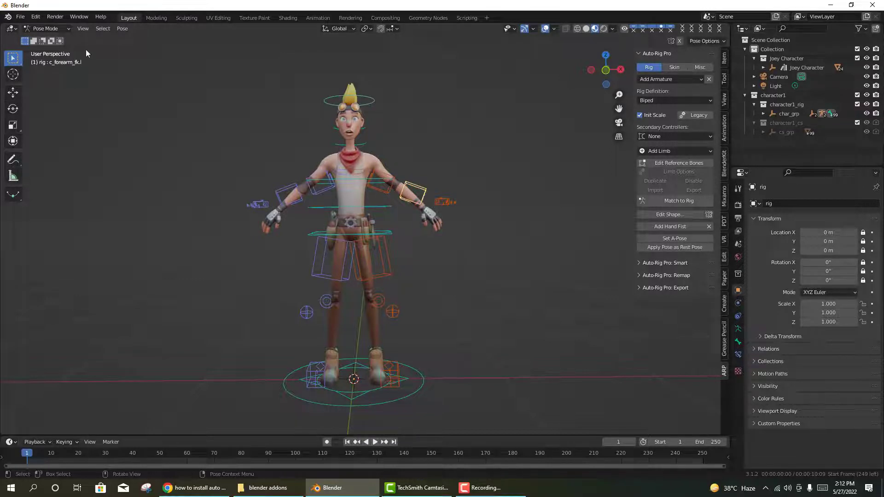
left_click(13, 92)
key("r")
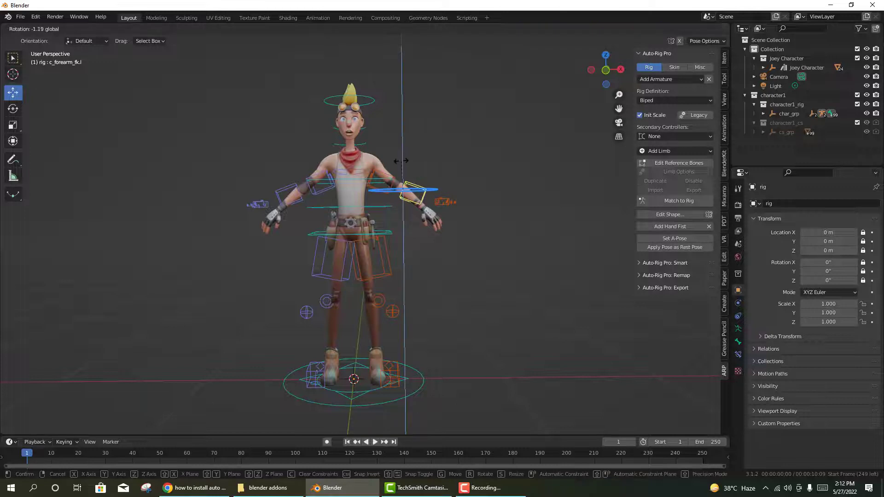
right_click(405, 162)
Step: Lower the c_stretch_arm.l controller slightly with the Move gizmo so the arm follows
left_click(414, 196)
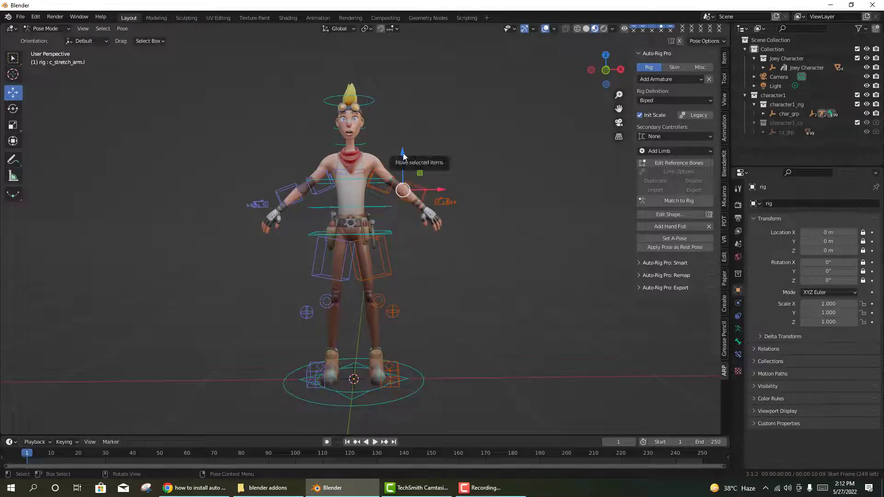
left_click_drag(404, 158, 410, 156)
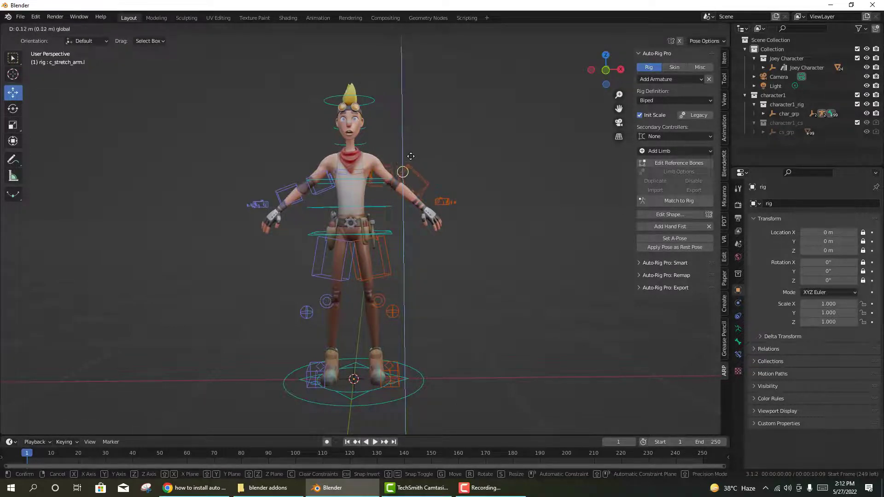
left_click_drag(410, 157, 429, 203)
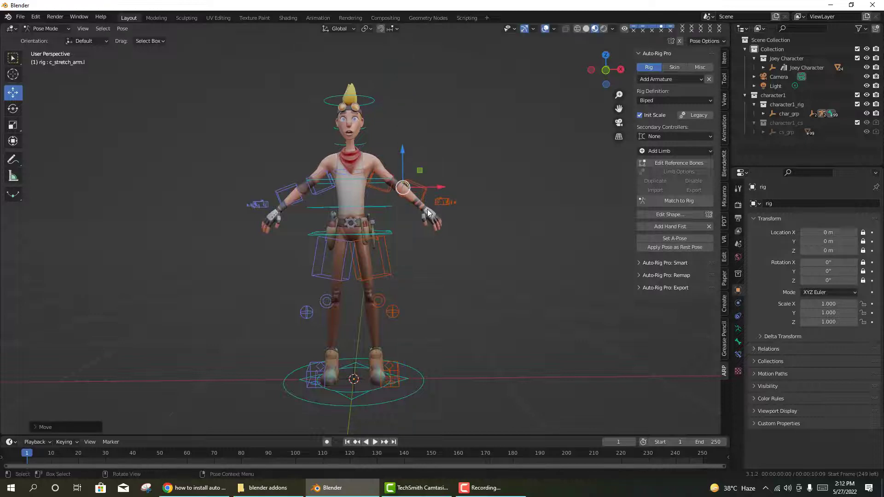
left_click(428, 215)
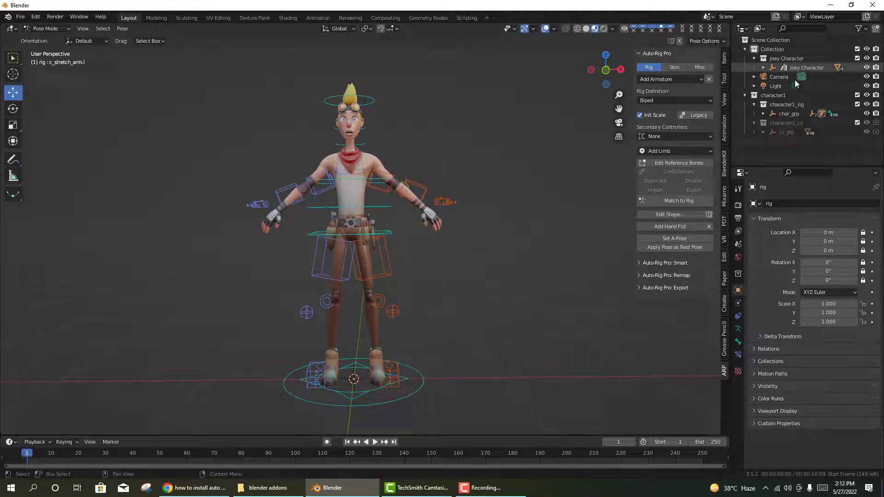